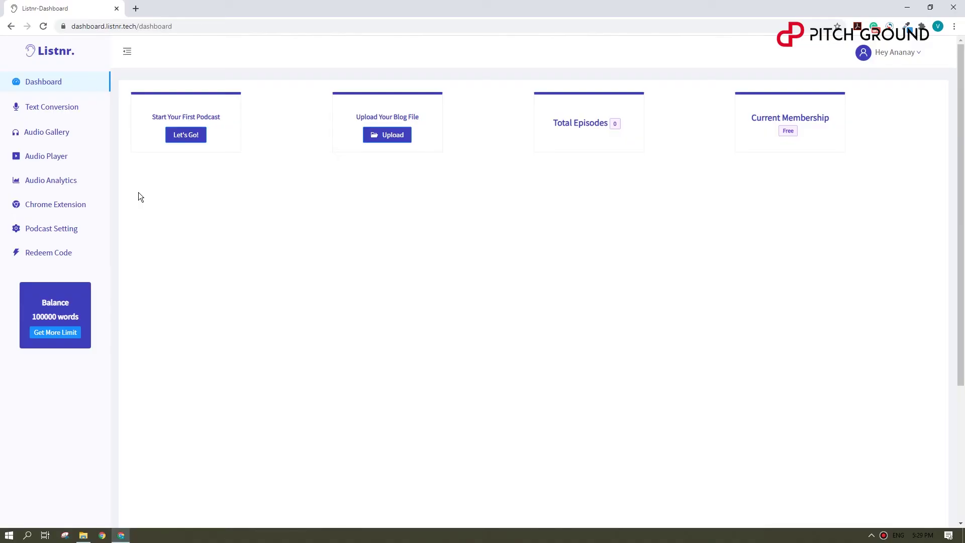
Step: Paste the cat article into the Text Conversion editor
click(53, 108)
click(197, 167)
key(ctrl+v)
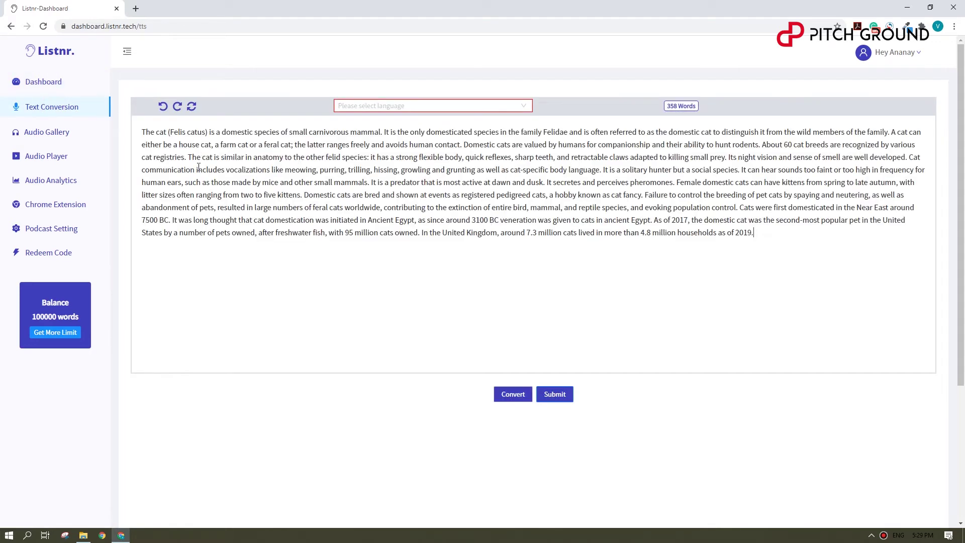
Step: Select the English (US) voice James and convert the article to audio
click(519, 114)
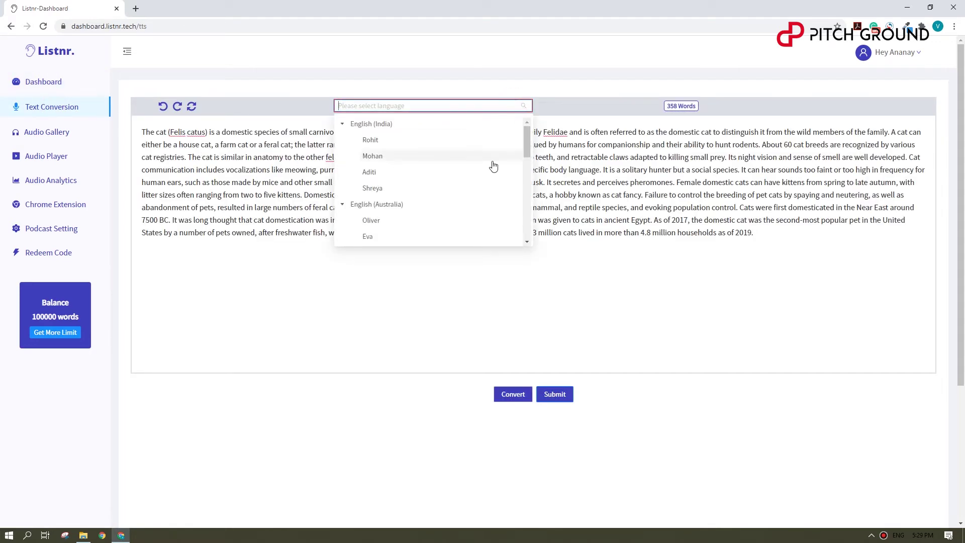
scroll(493, 172, down, 1)
scroll(493, 172, down, 3)
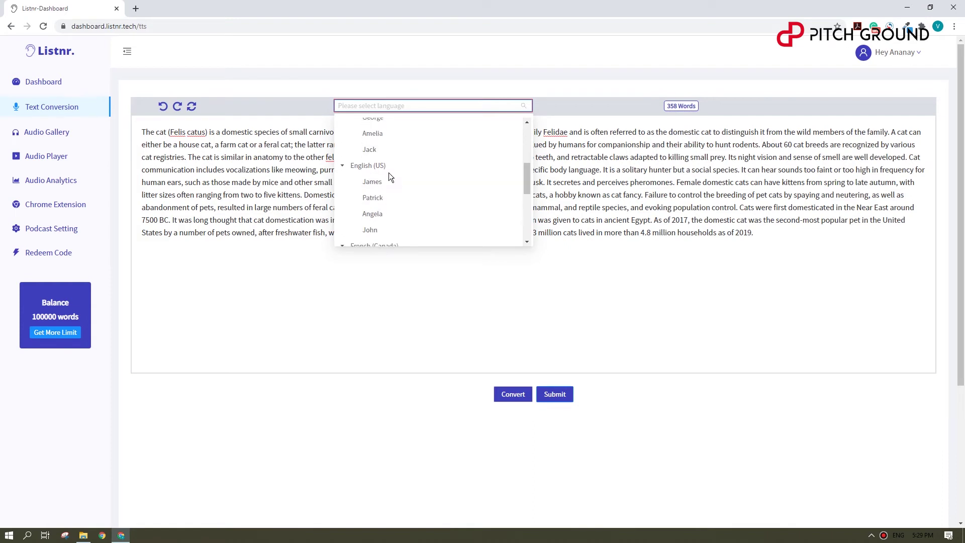
click(382, 183)
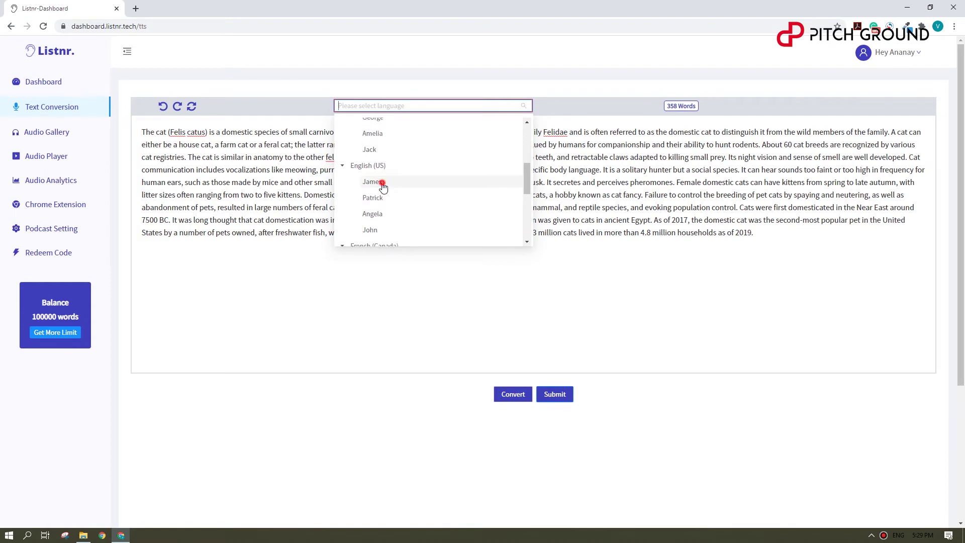
click(519, 396)
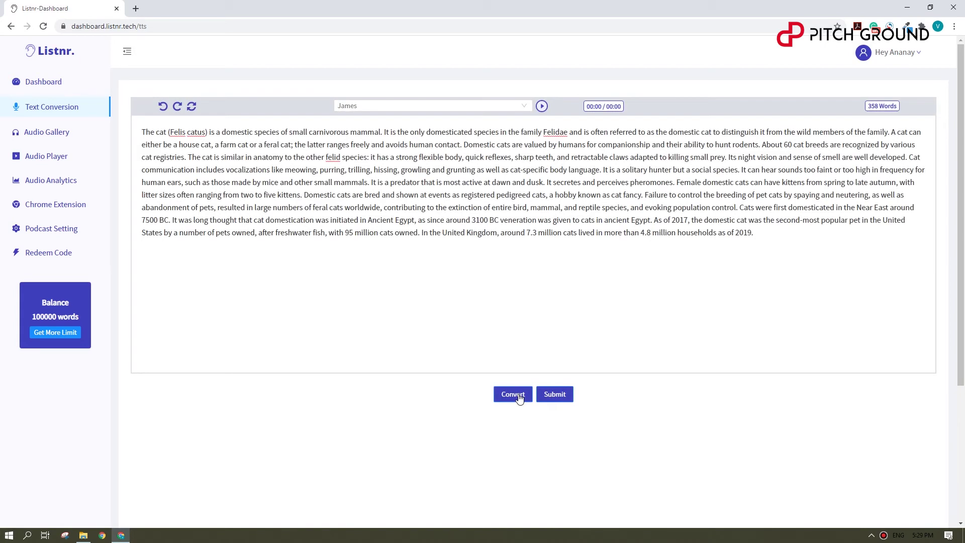
Step: Play the James narration and pause it at 00:13
click(543, 106)
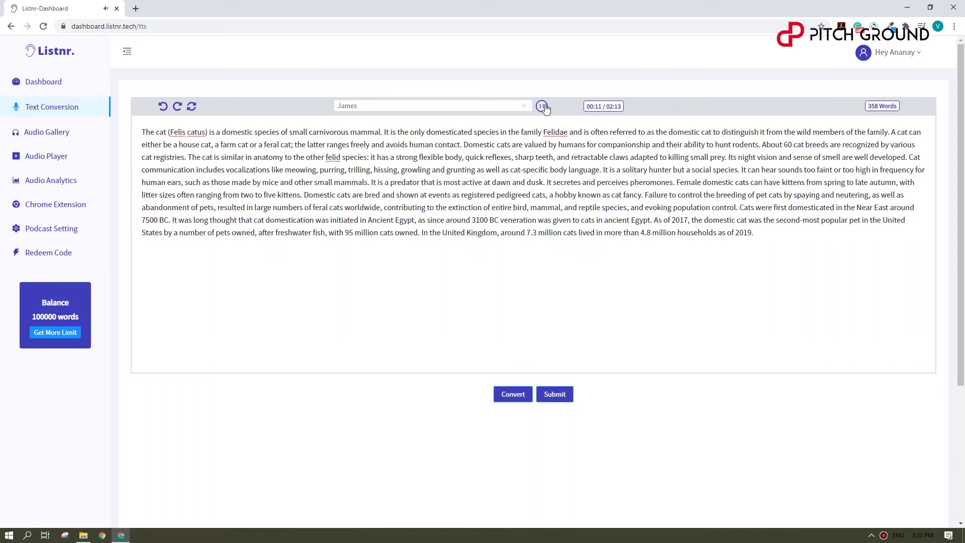
click(543, 107)
Step: Insert a 2-second pause after 'mammal.', reconvert, and play the 02:14 audio
click(384, 132)
click(404, 145)
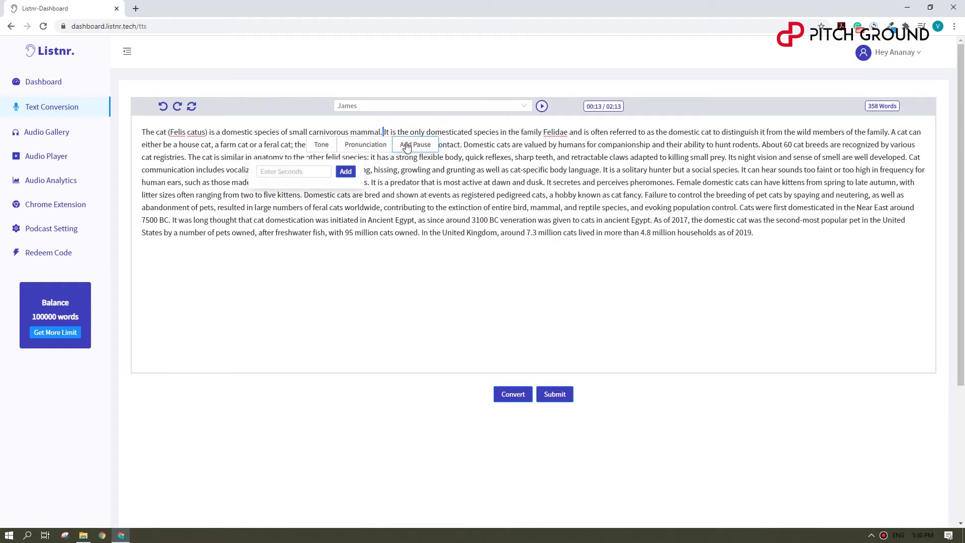
click(314, 171)
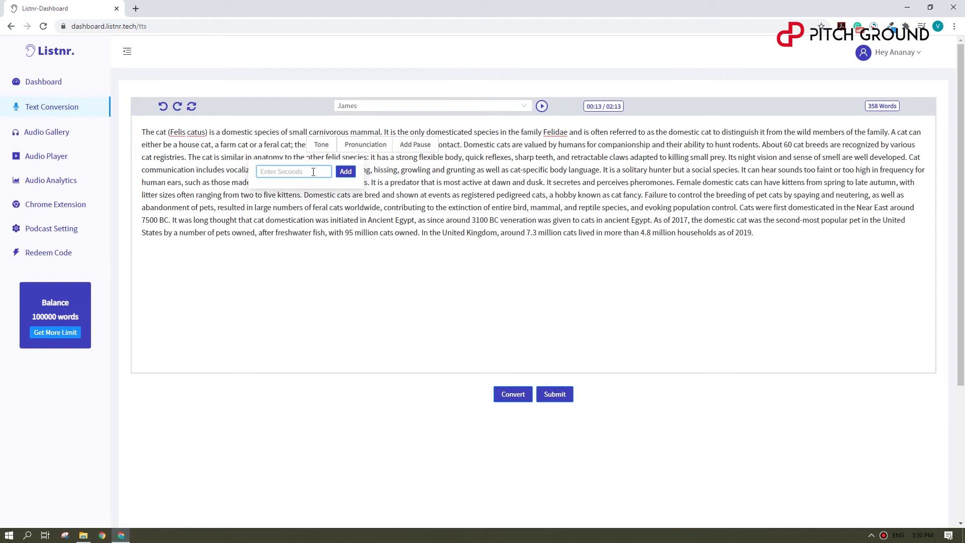
text(2)
click(345, 172)
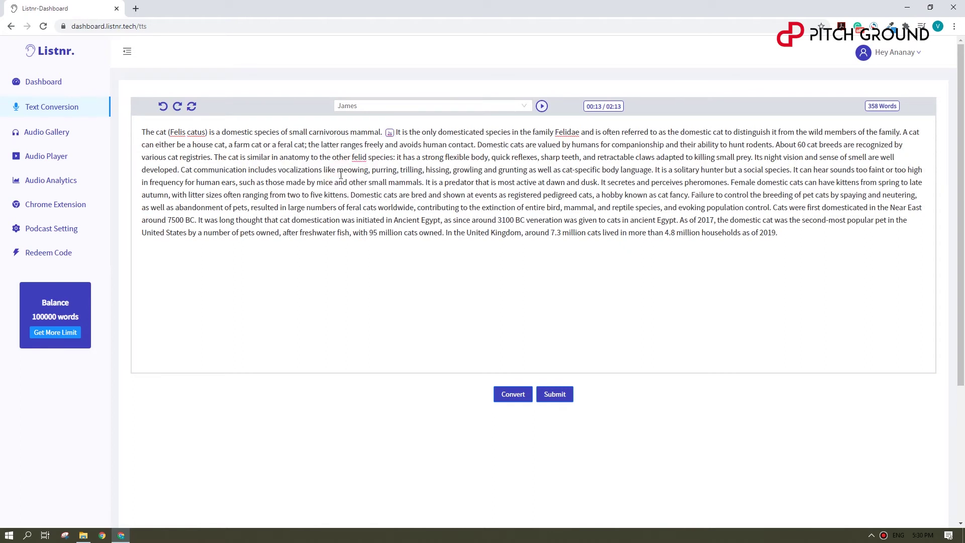
click(510, 395)
click(542, 106)
Step: Give '(Felis catus)' Reduced emphasis and loud volume, then reconvert and play the audio
click(543, 107)
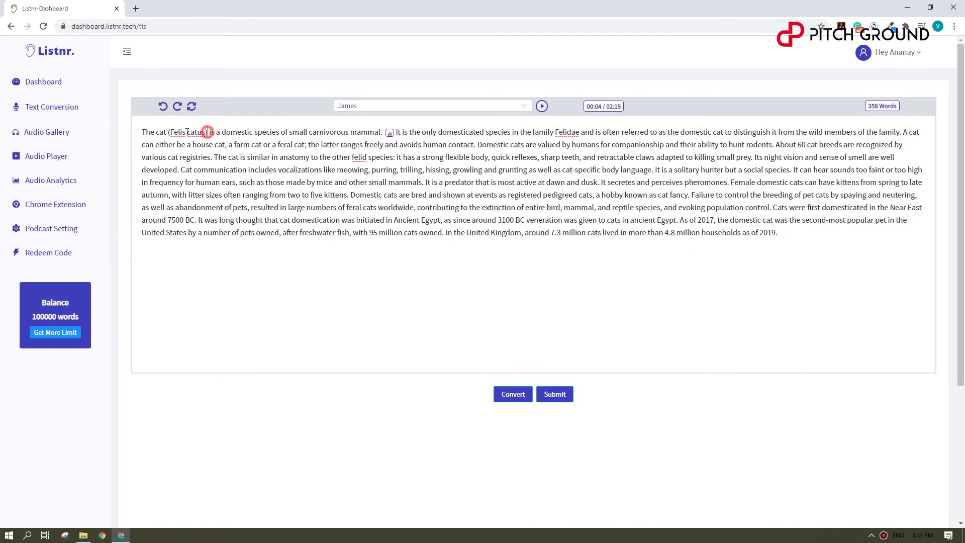
drag(208, 132, 167, 132)
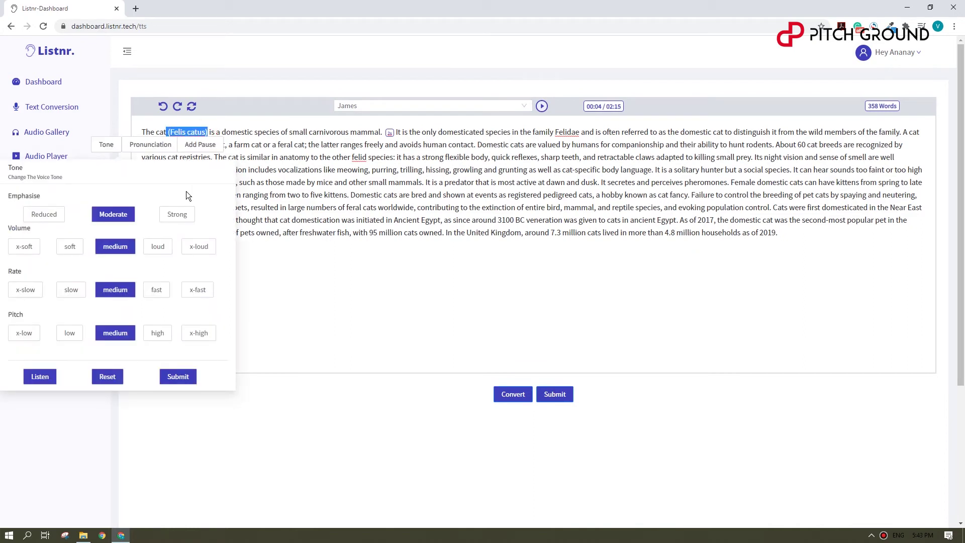
click(57, 215)
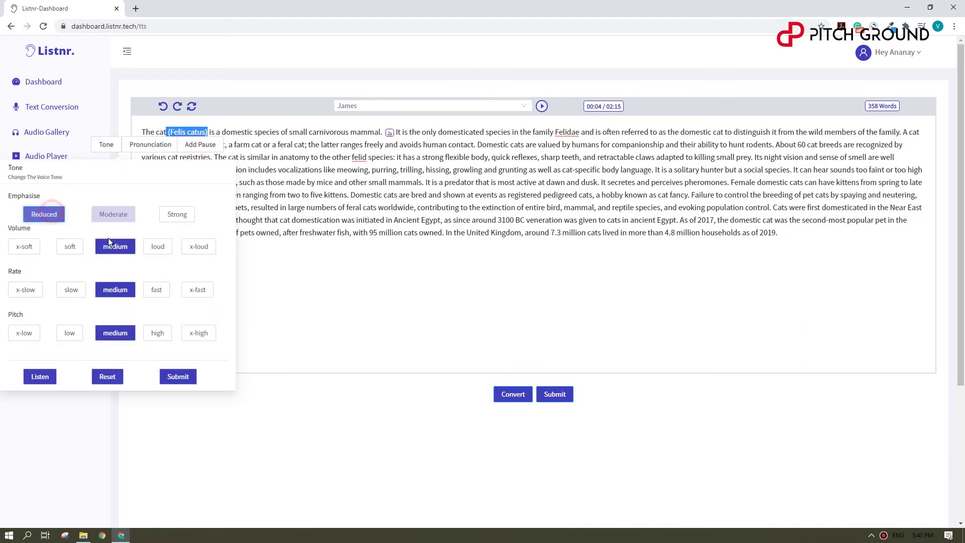
click(158, 247)
click(179, 377)
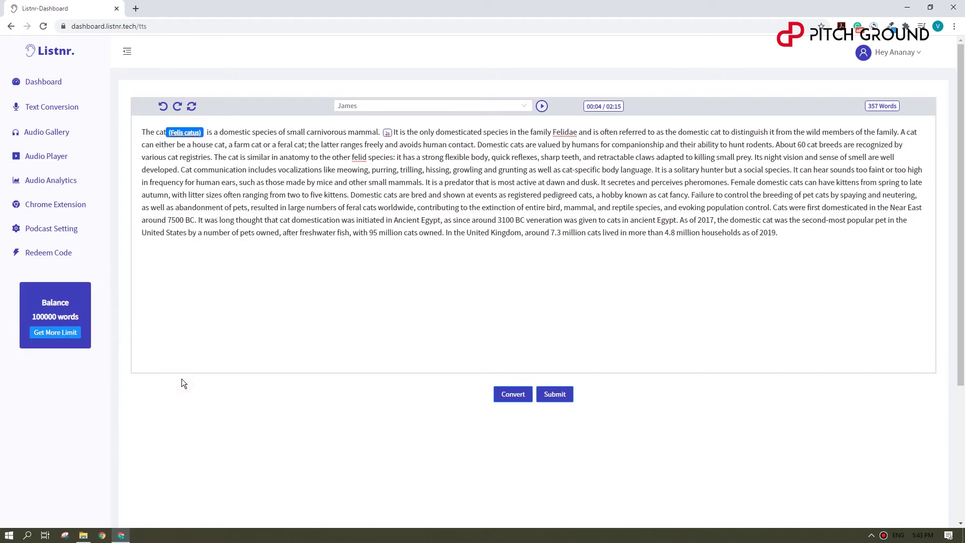
click(512, 395)
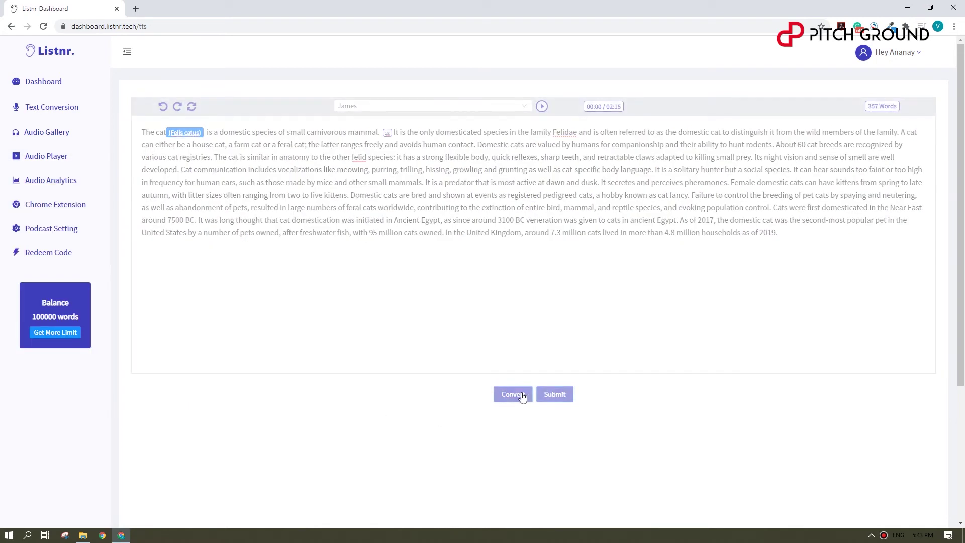
click(543, 108)
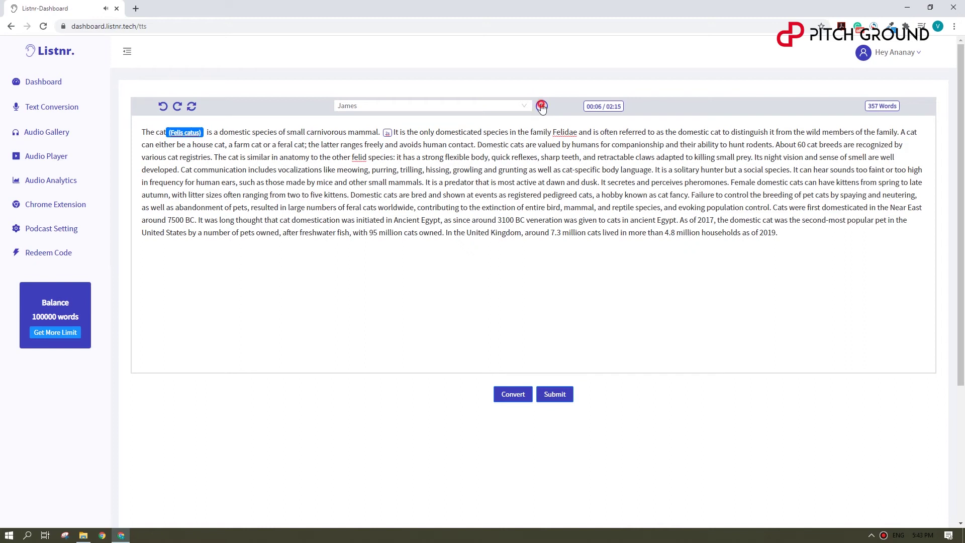
Step: Save the podcast as 'Episode01 - Cats' with description 'Test', declining the mp3 download
click(542, 107)
click(556, 396)
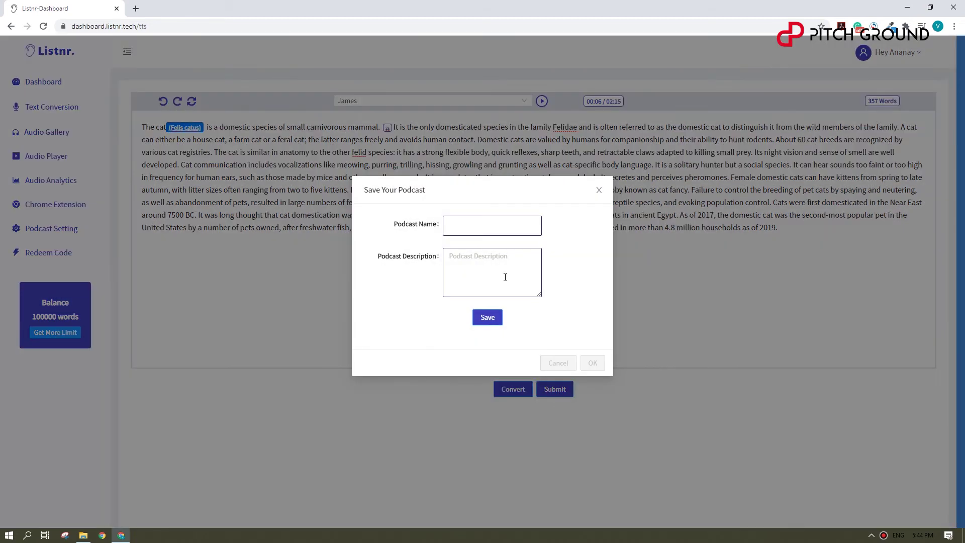
click(488, 229)
text(E)
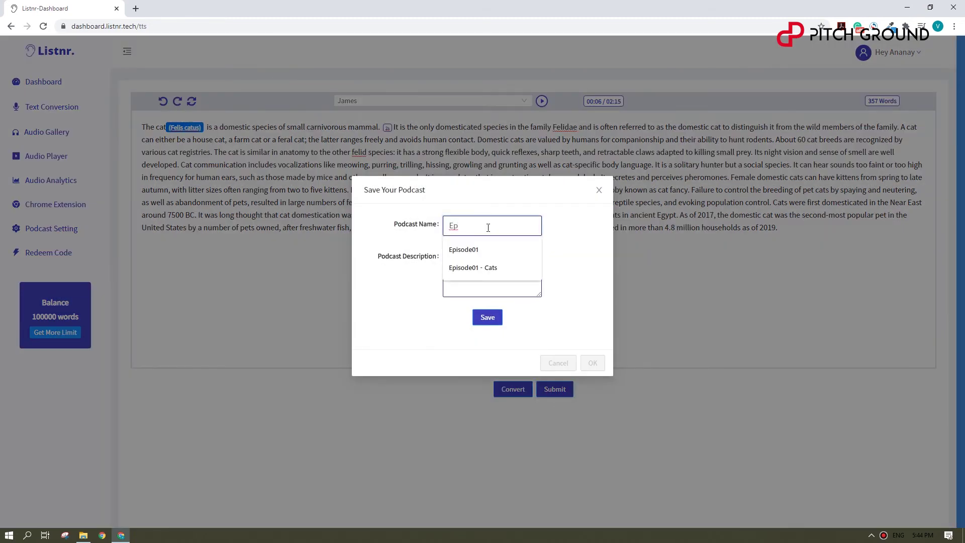
text(p)
click(483, 265)
click(484, 263)
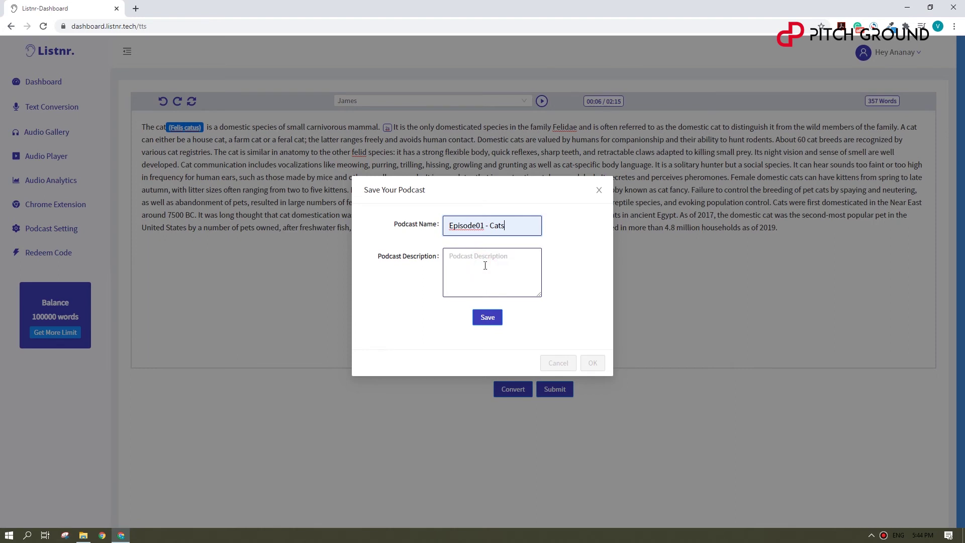
text(Test)
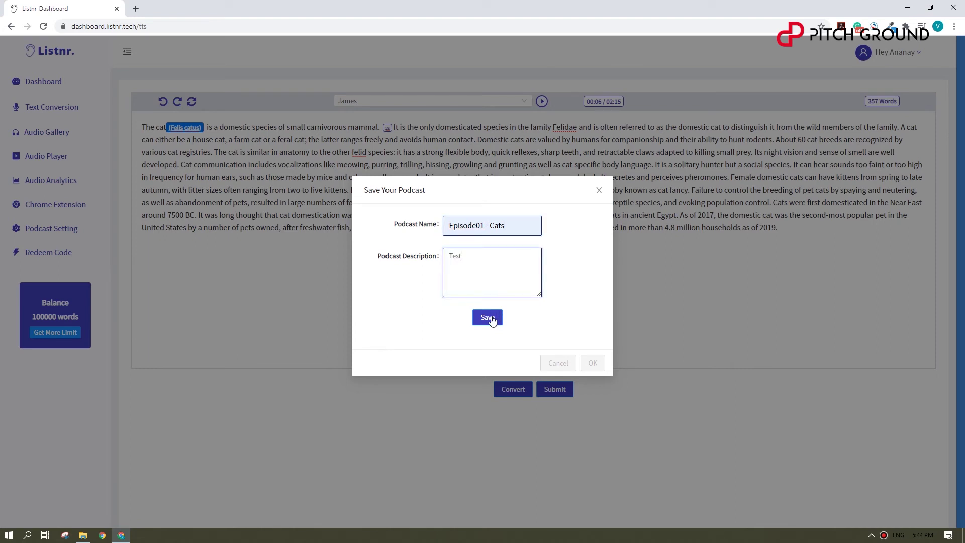
click(490, 317)
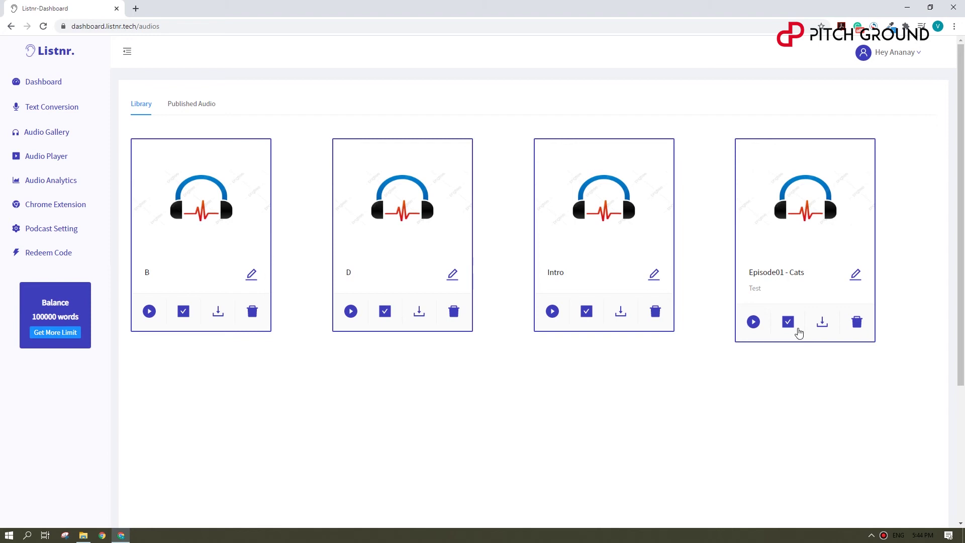
click(821, 324)
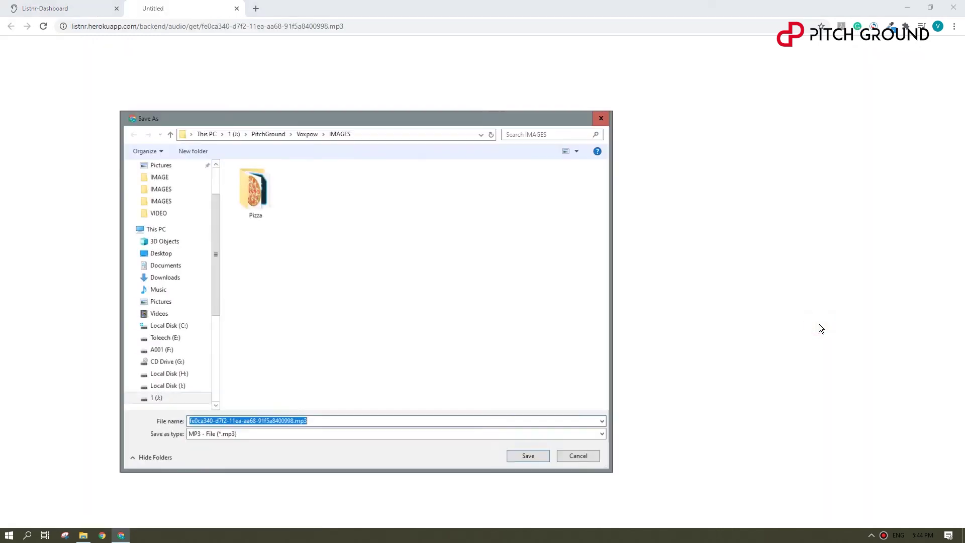
click(581, 457)
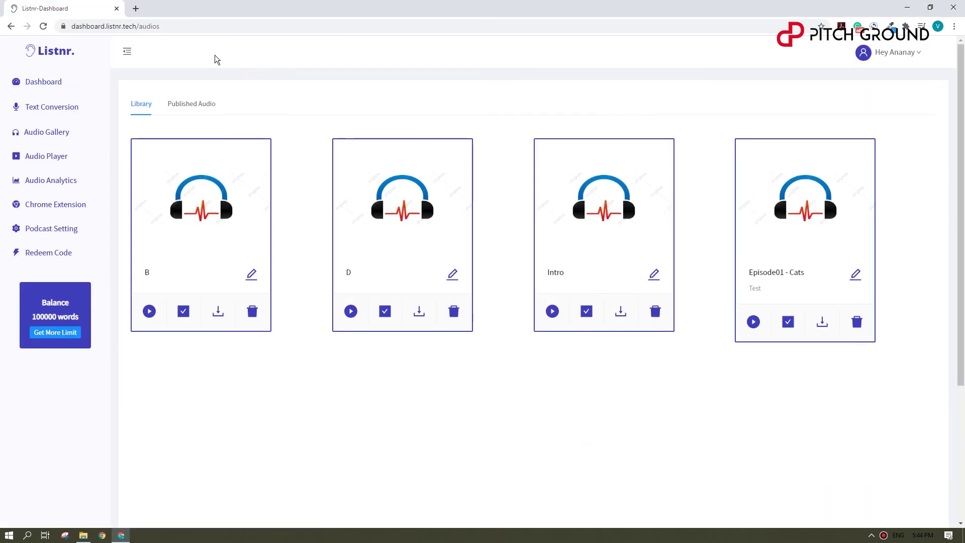
click(787, 323)
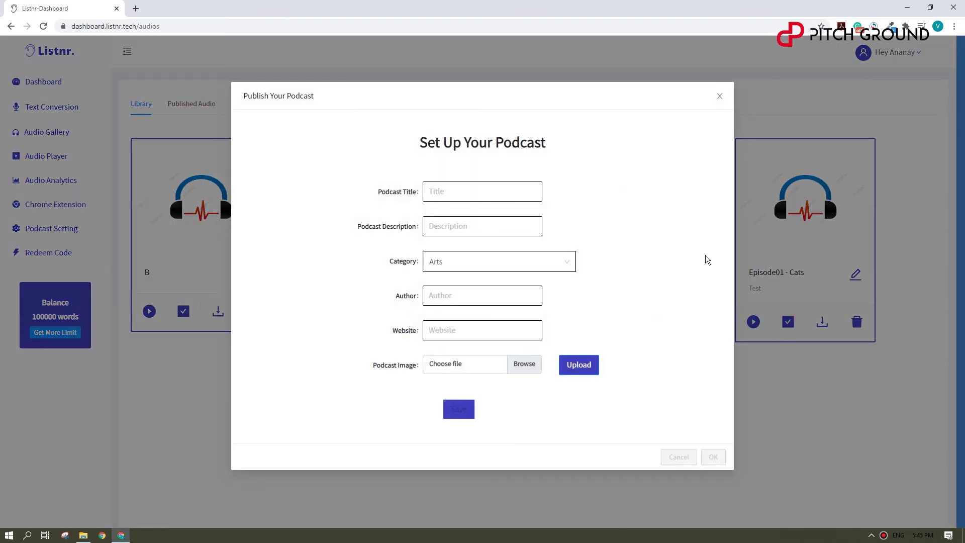
click(442, 188)
click(474, 212)
click(474, 225)
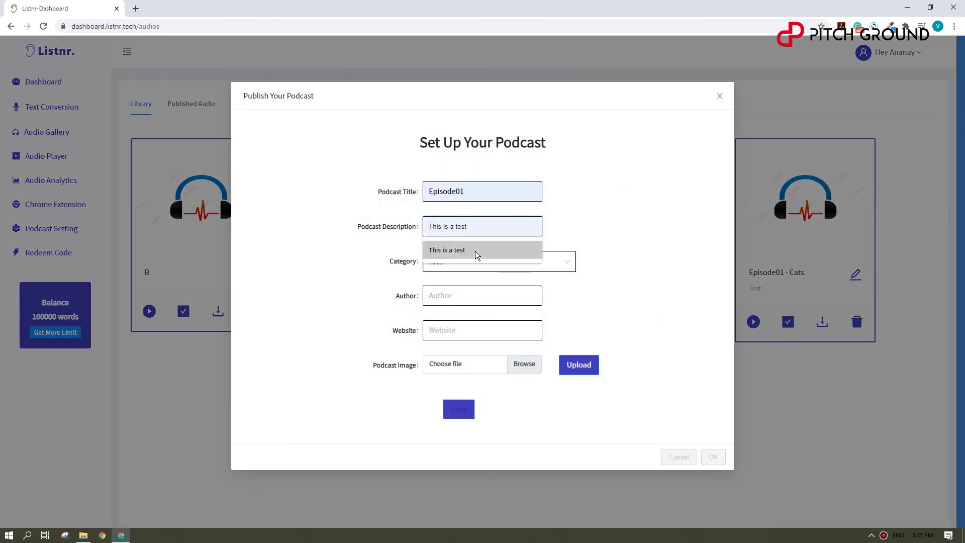
click(478, 252)
click(479, 261)
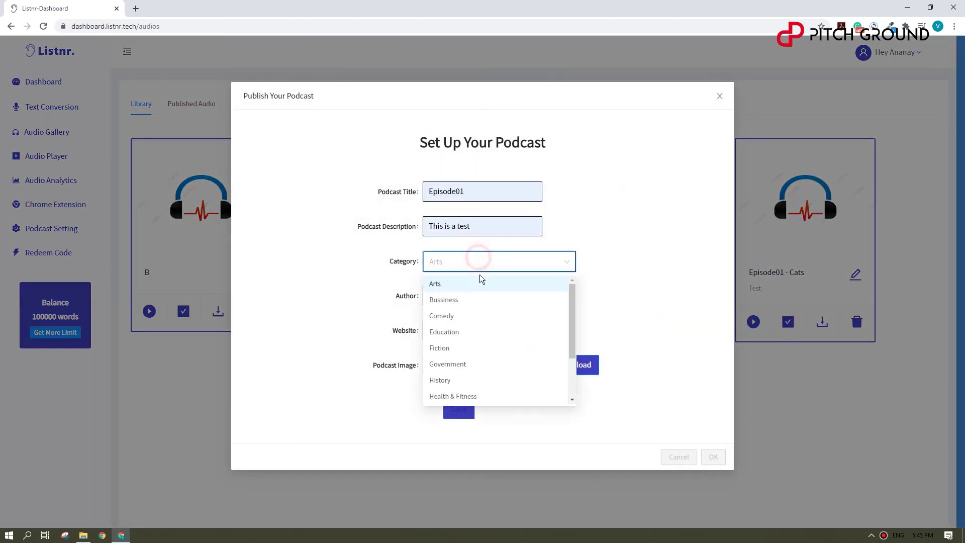
click(460, 317)
click(453, 297)
click(454, 321)
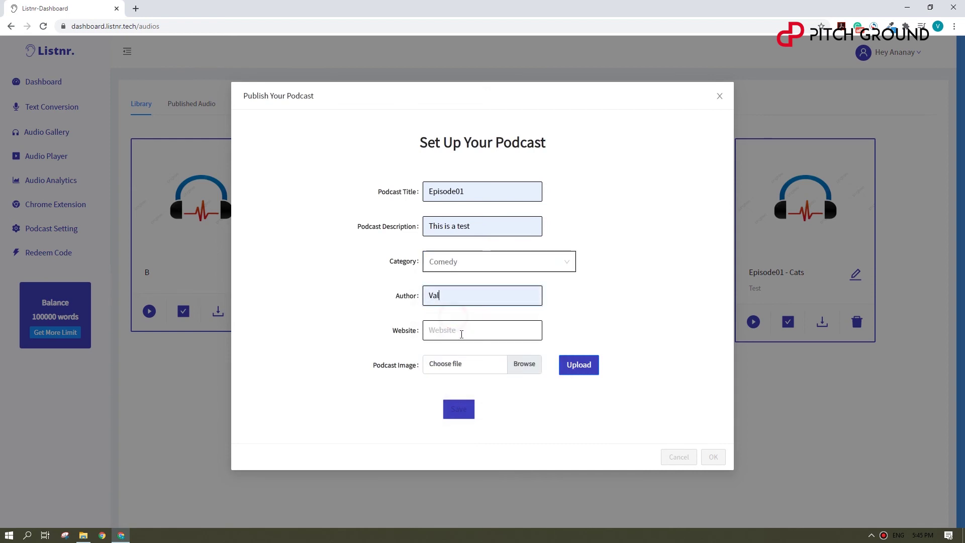
click(459, 331)
click(462, 354)
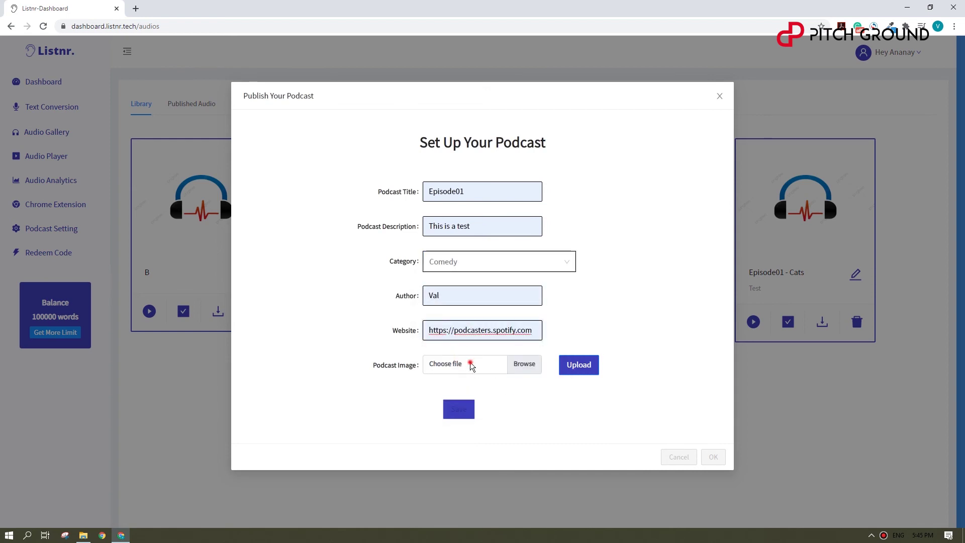
Step: Upload animal-3364909_1920.png as the cover, save, and copy the shareable link
click(471, 363)
click(397, 215)
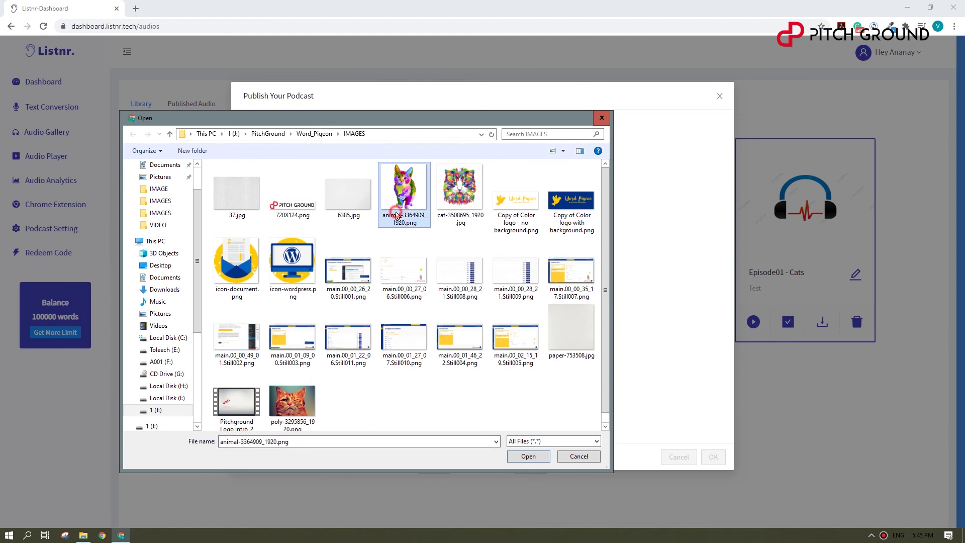
click(528, 456)
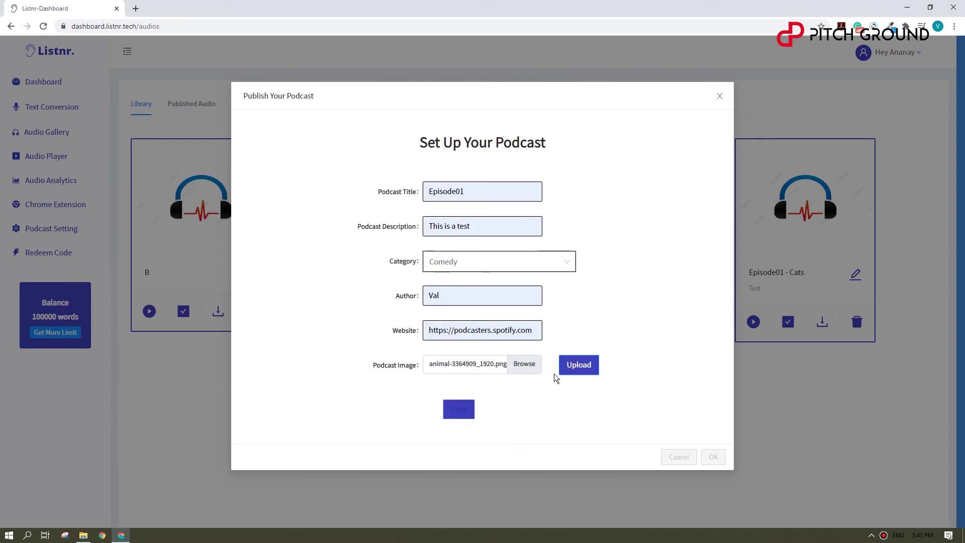
click(566, 370)
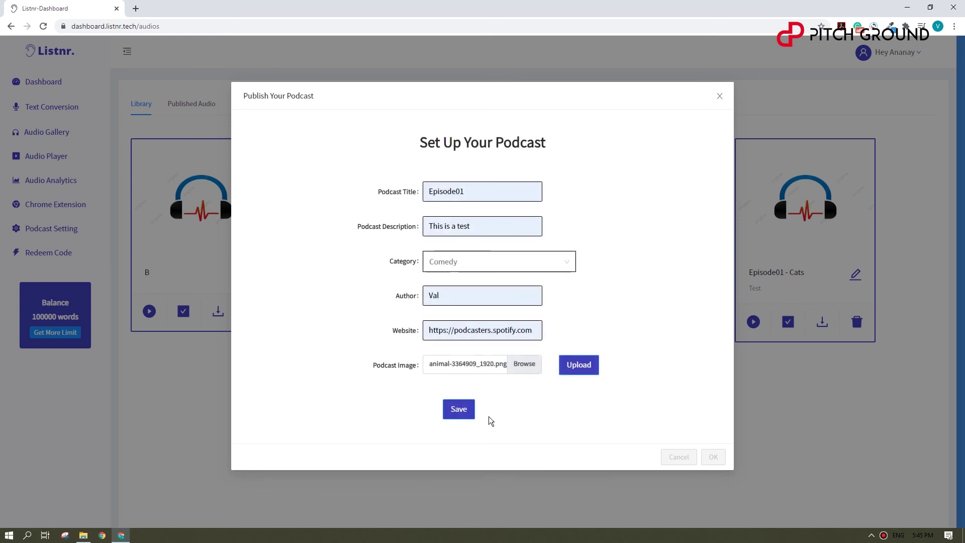
click(459, 409)
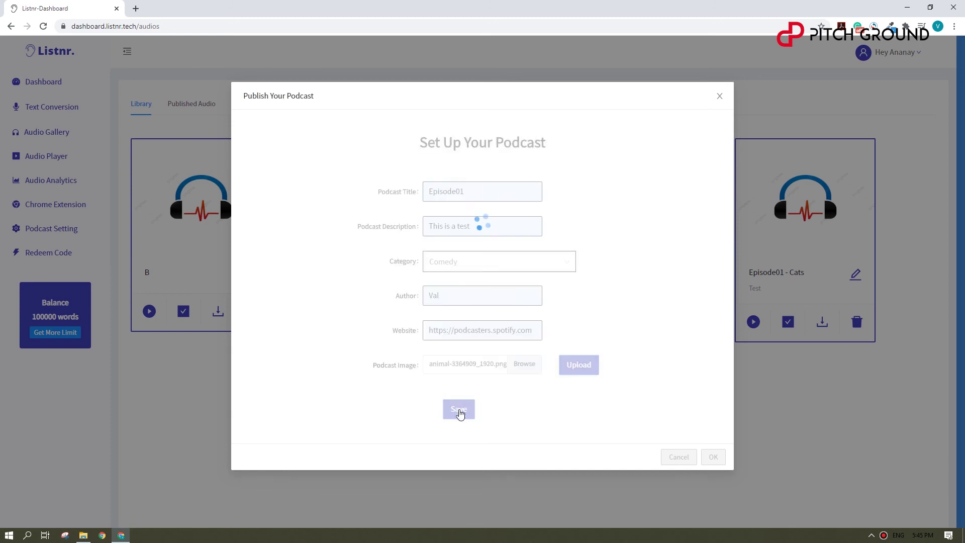
click(501, 413)
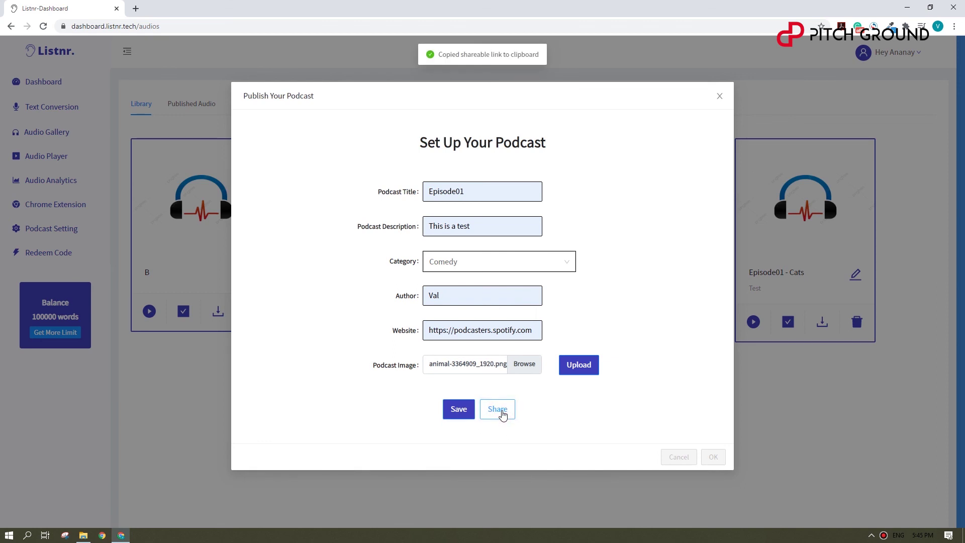
Step: Open the copied share link in a new browser tab and play Episode01 - Cats
click(137, 9)
click(144, 26)
key(ctrl+v)
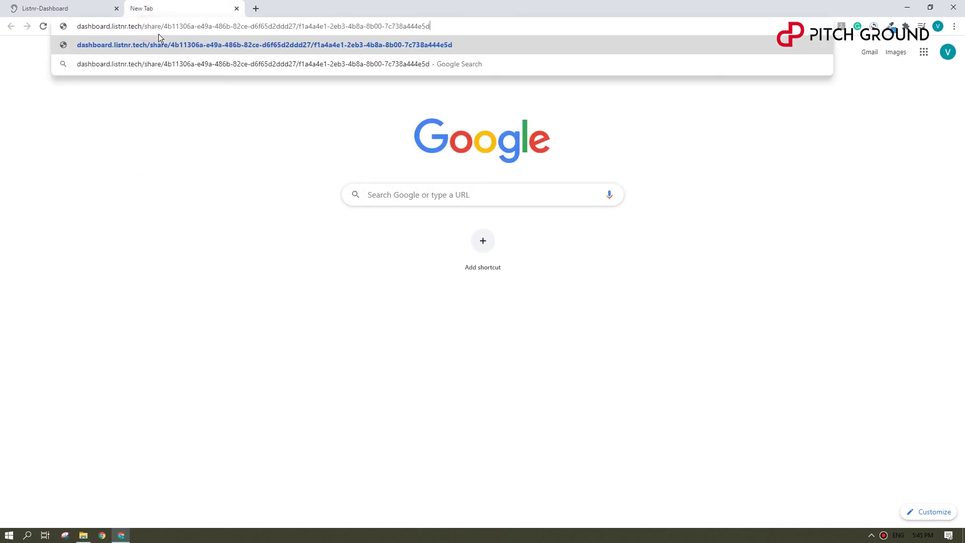
key(Return)
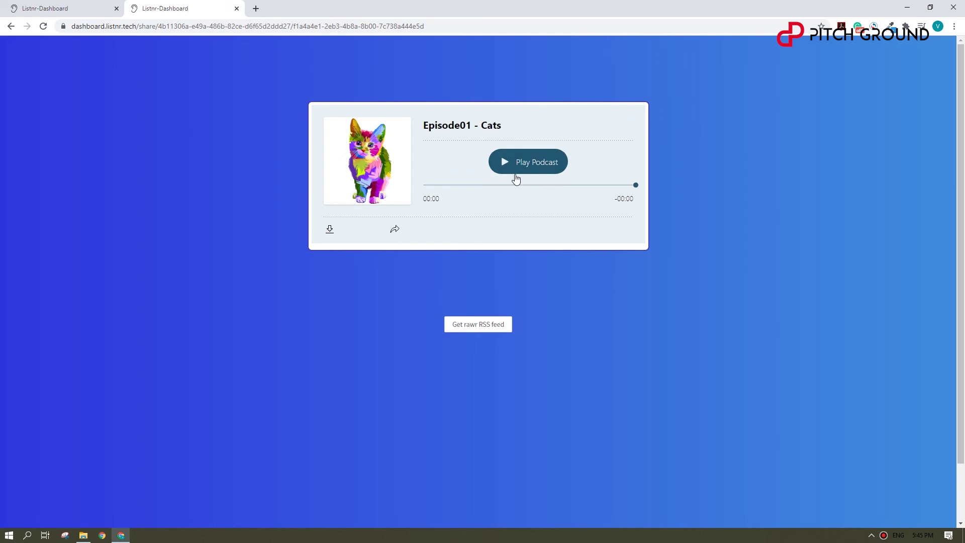
click(511, 168)
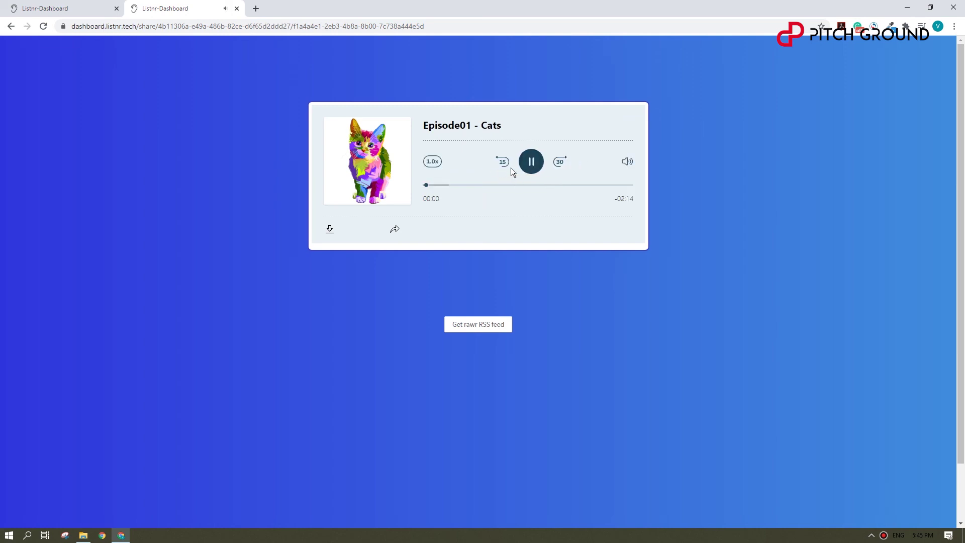